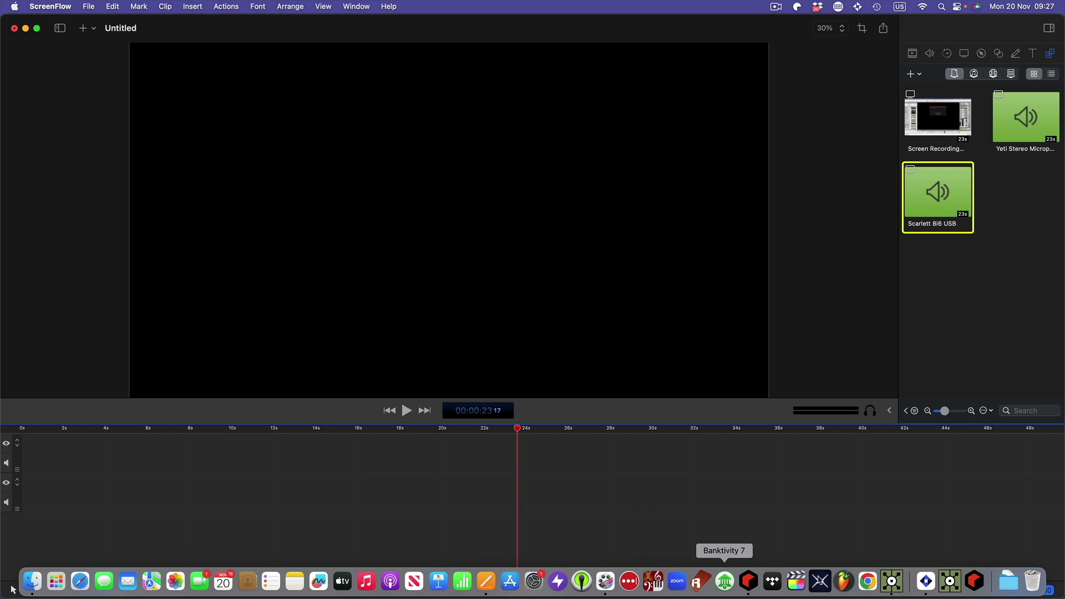
{"action": "left_click", "coordinate": [894, 582]}
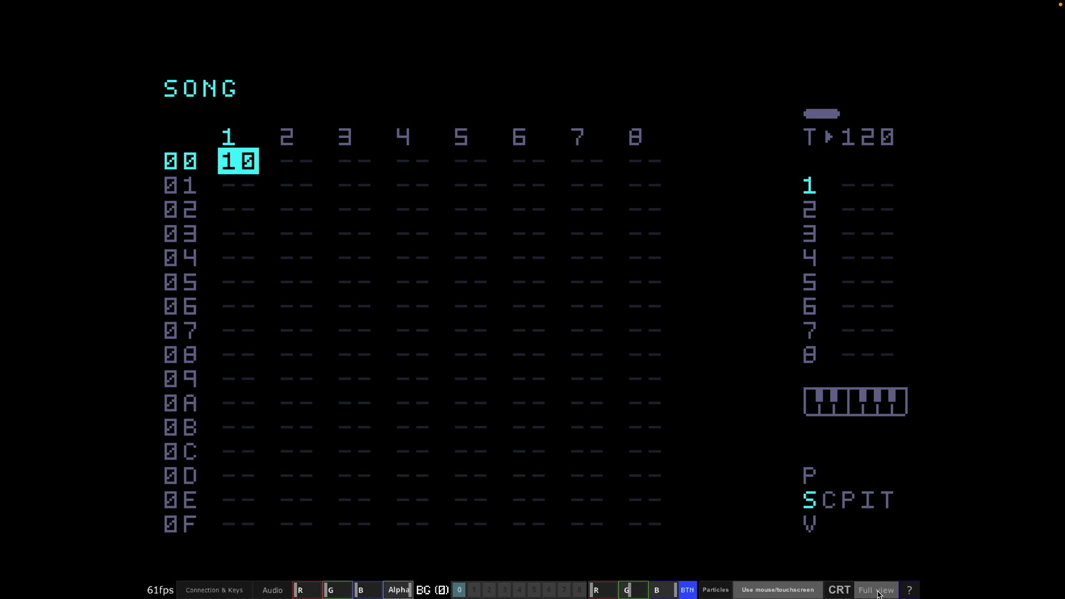
Exit full view to show the emulator in the M8 device image, then briefly play and stop the song.
{"action": "left_click", "coordinate": [879, 591]}
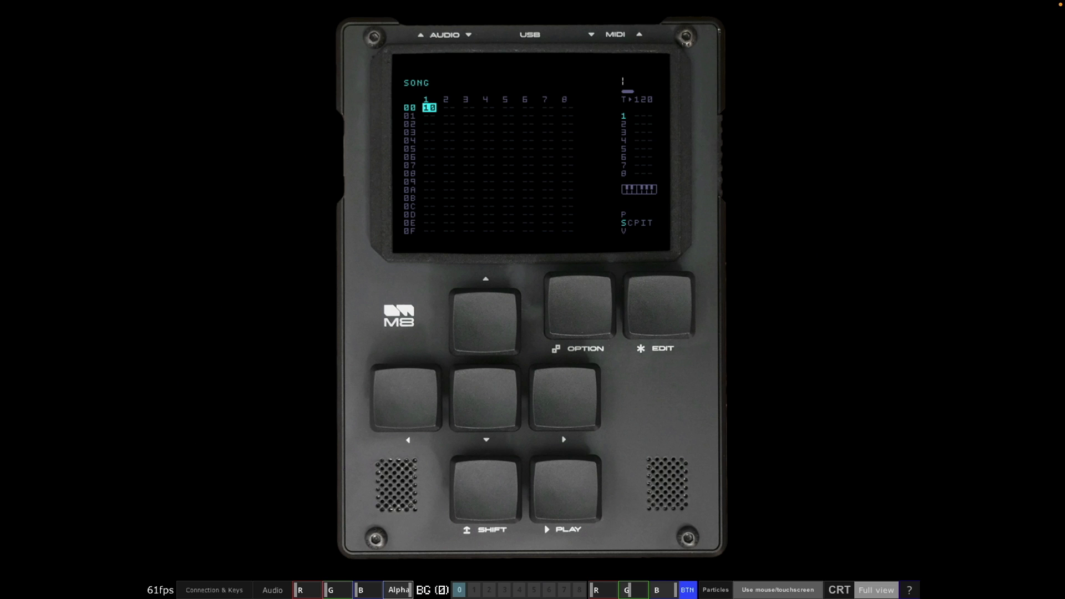
{"action": "key", "text": "space"}
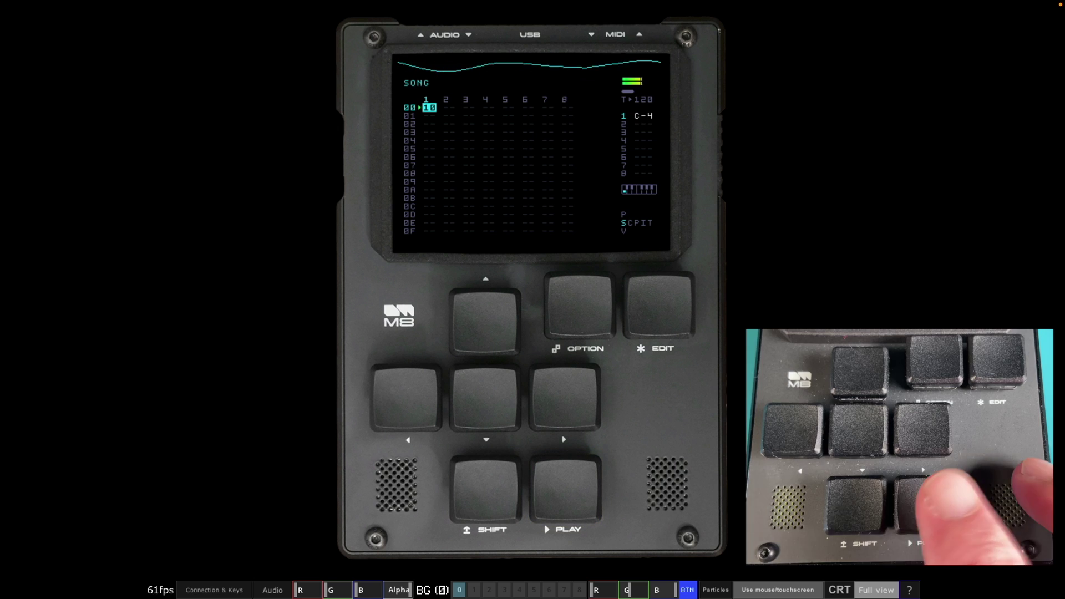
{"action": "key", "text": "space"}
Open CHAIN 10 from the song grid and move to the TSP column of row 0.
{"action": "key", "text": "shift+Right"}
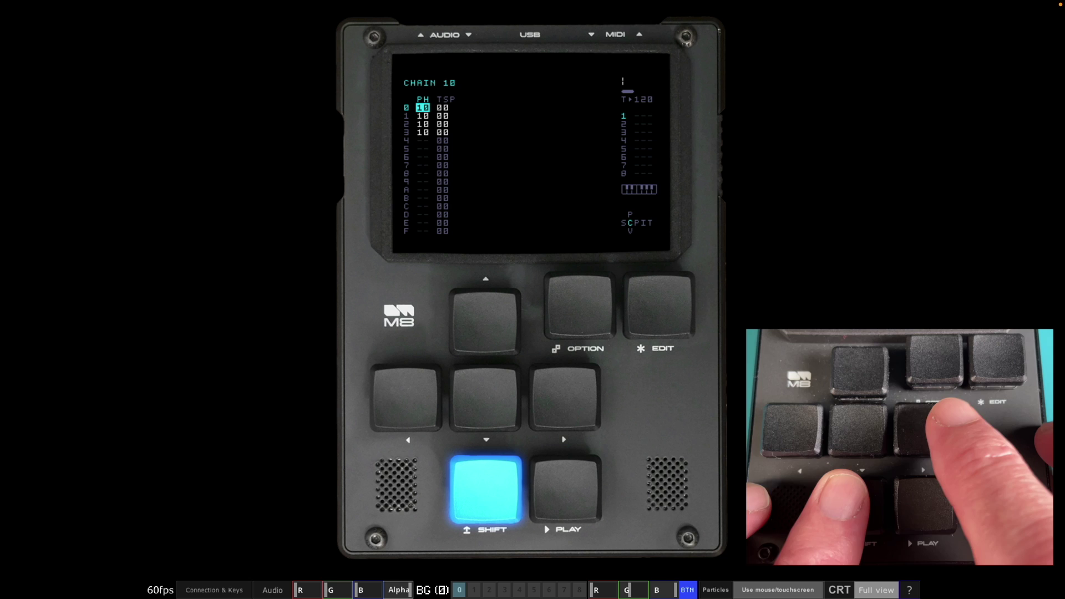
{"action": "key", "text": "Right"}
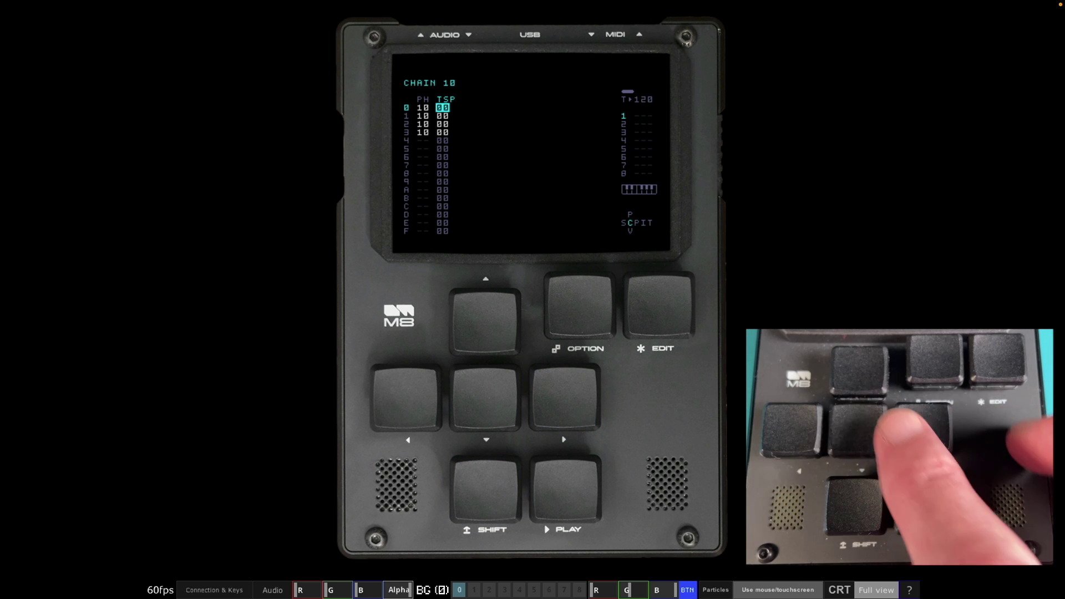
{"action": "key", "text": "Down"}
{"action": "key", "text": "Up"}
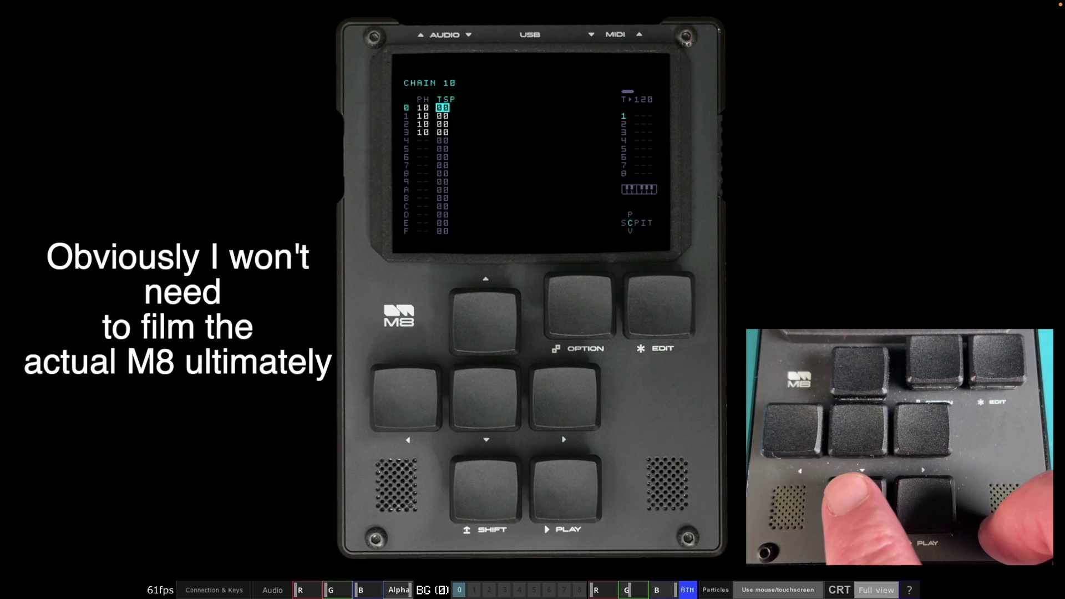
{"action": "key", "text": "shift"}
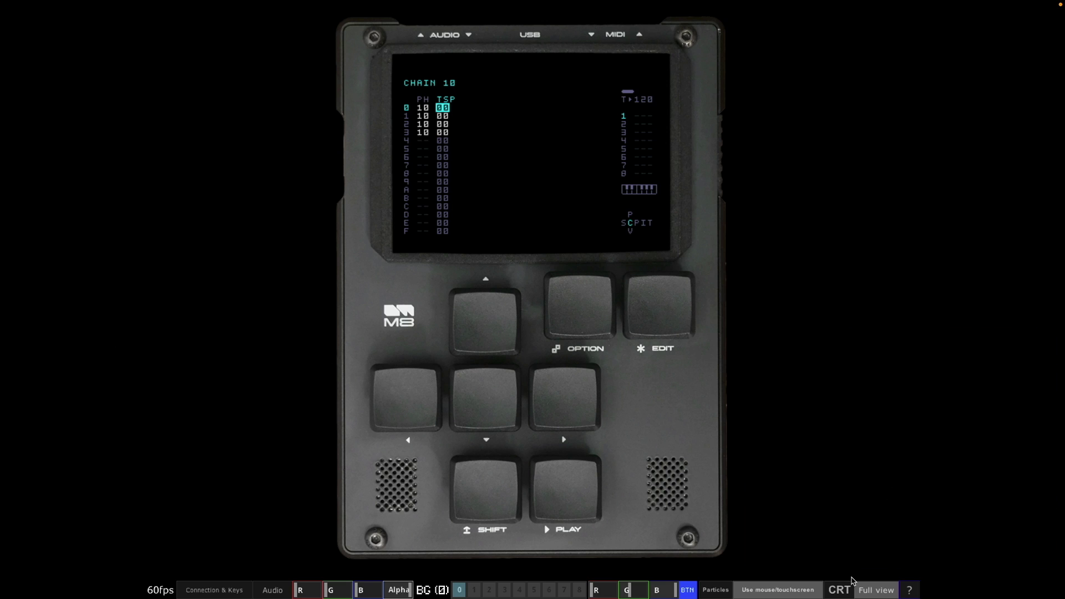
Toggle full view on and off, then switch to the next background preset for a blue patterned backdrop.
{"action": "left_click", "coordinate": [872, 591]}
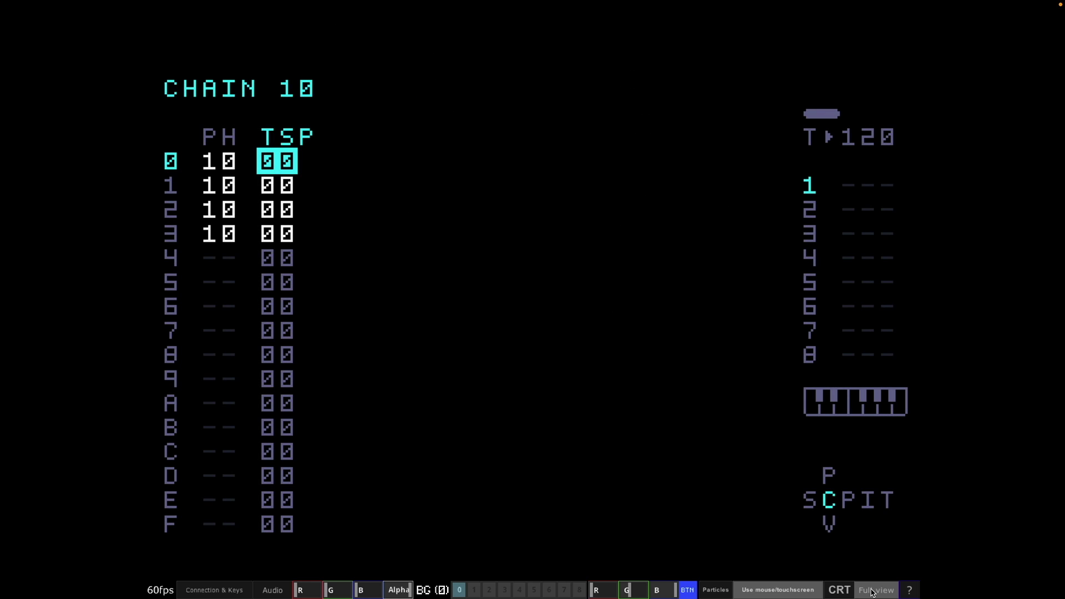
{"action": "left_click", "coordinate": [872, 591]}
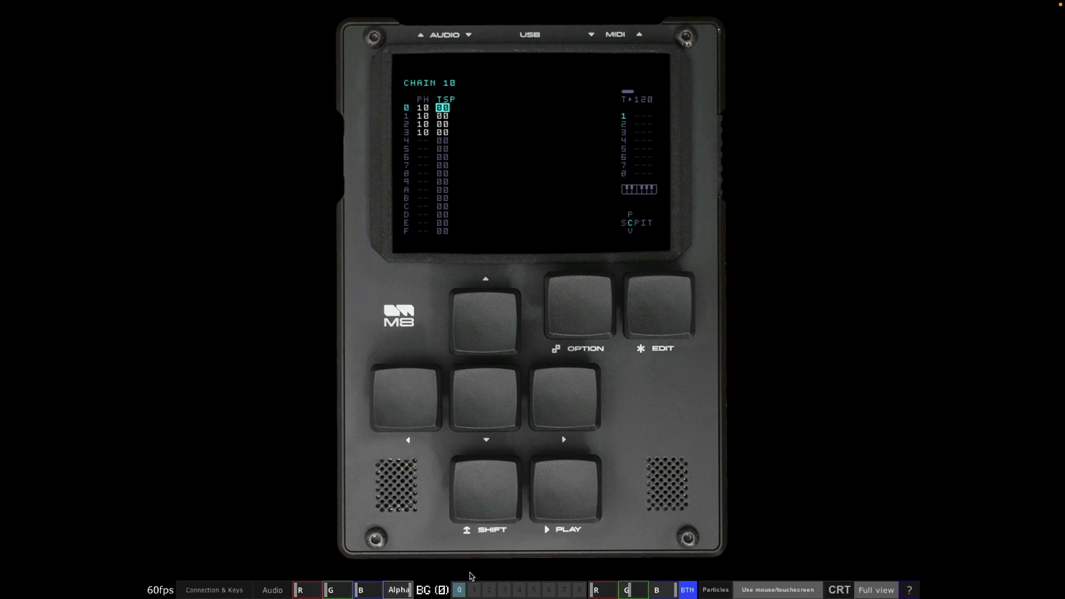
{"action": "left_click", "coordinate": [474, 589]}
Cycle through the blue checkerboard and blue cube matrix backdrops and start CHAIN 10 playing.
{"action": "left_click", "coordinate": [489, 590]}
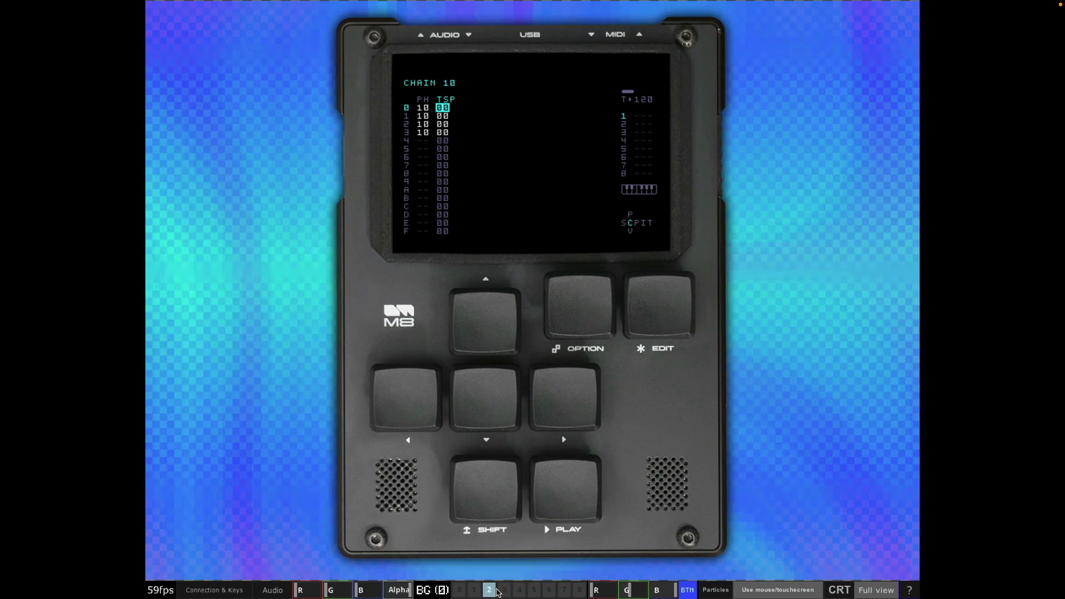
{"action": "left_click", "coordinate": [503, 589]}
{"action": "left_click", "coordinate": [519, 590]}
{"action": "key", "text": "space"}
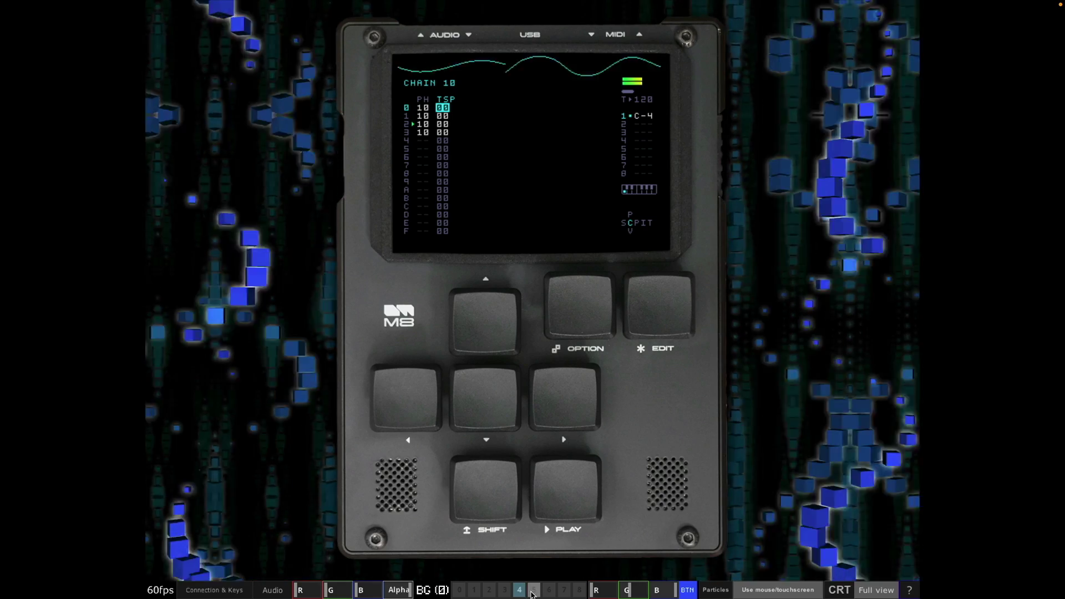
Try background presets 6, 7 and 8, then return the backdrop to plain black.
{"action": "left_click", "coordinate": [548, 590]}
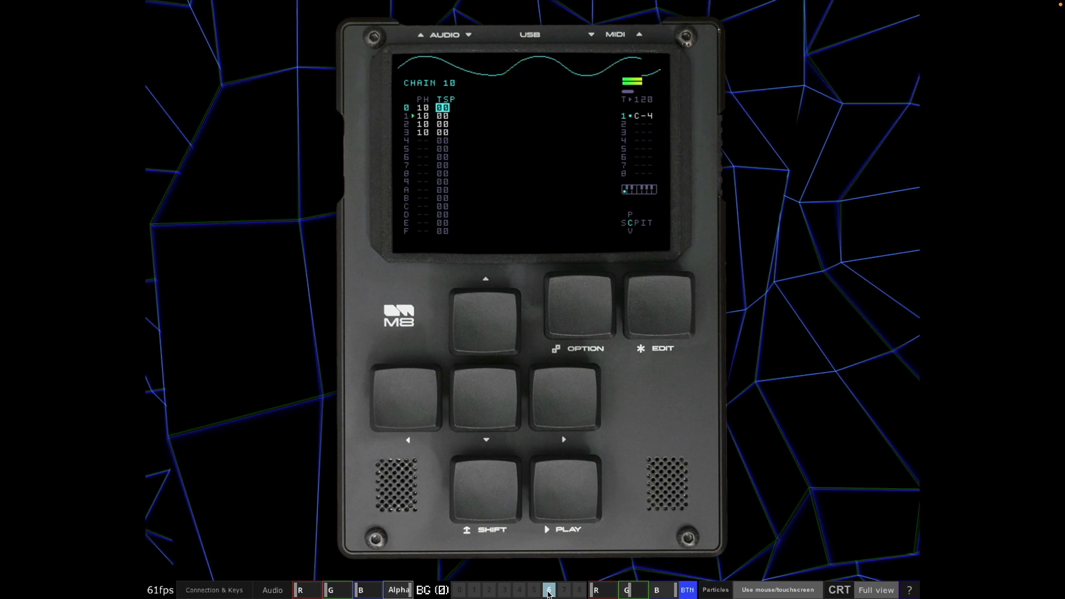
{"action": "left_click", "coordinate": [563, 589]}
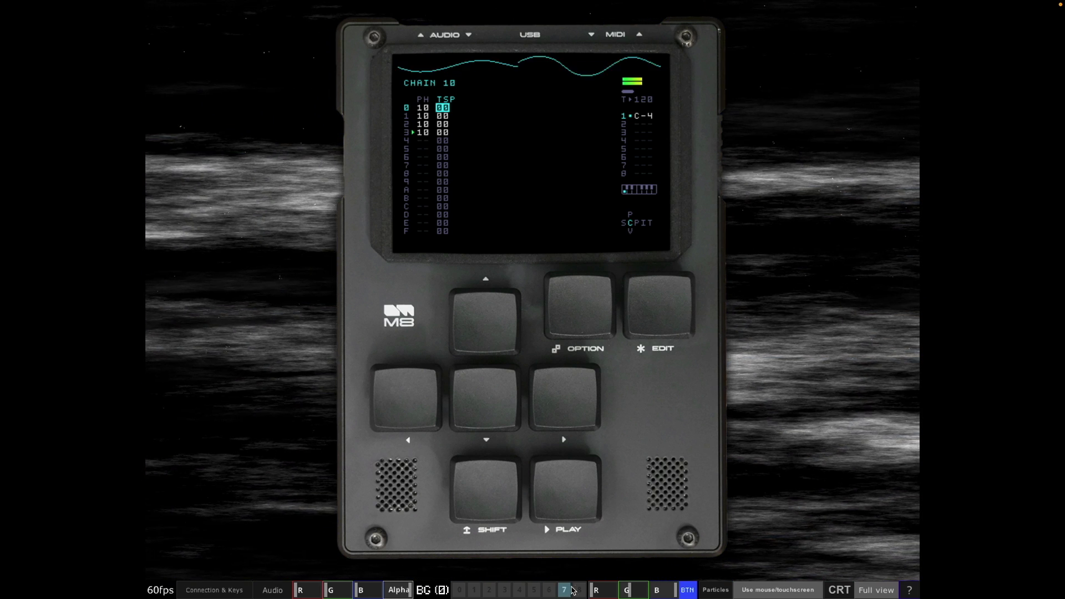
{"action": "left_click", "coordinate": [578, 590]}
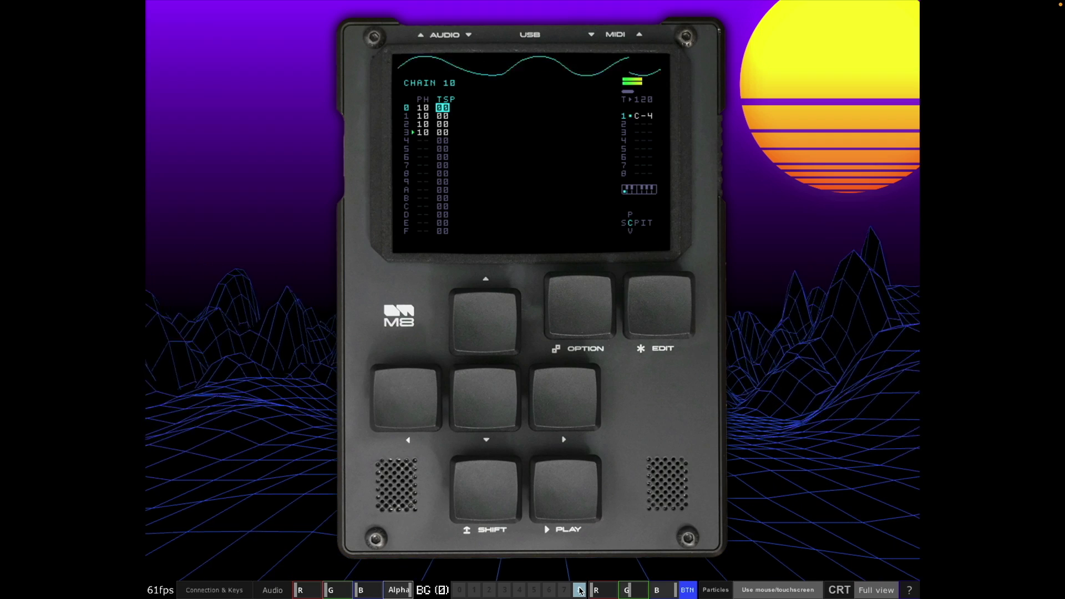
{"action": "left_click", "coordinate": [459, 590]}
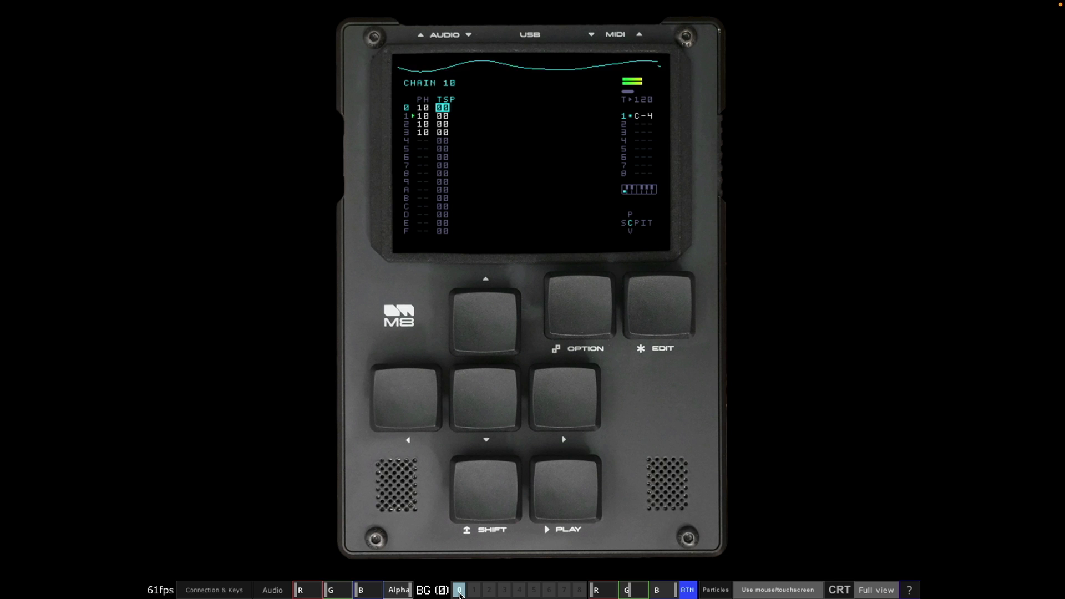
Stop CHAIN 10 playback with Space.
{"action": "key", "text": "space"}
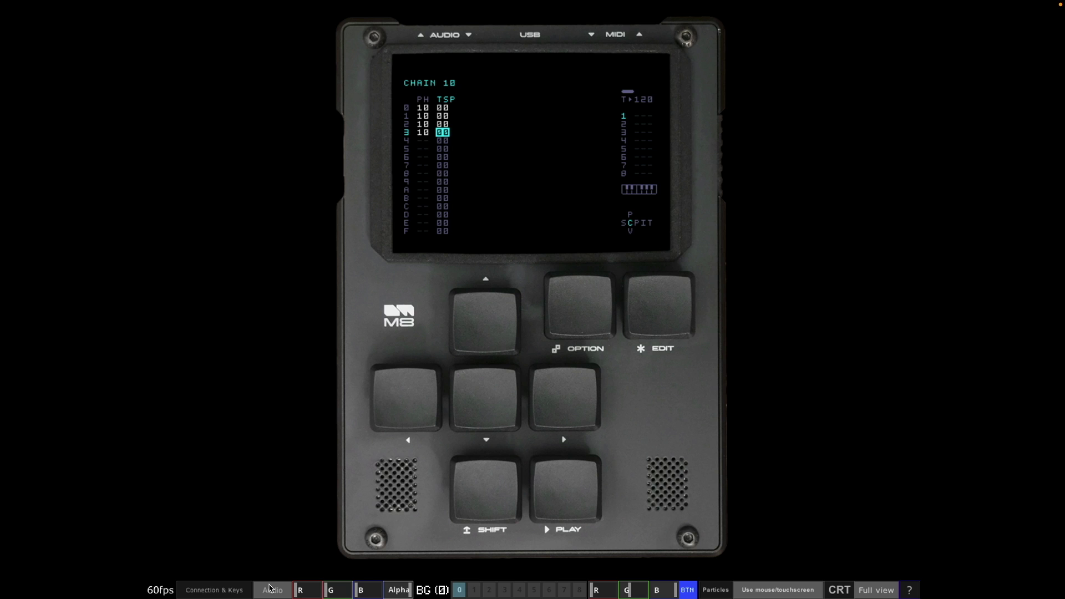
Show the audio input and output settings panel for review, then close it.
{"action": "left_click", "coordinate": [271, 589]}
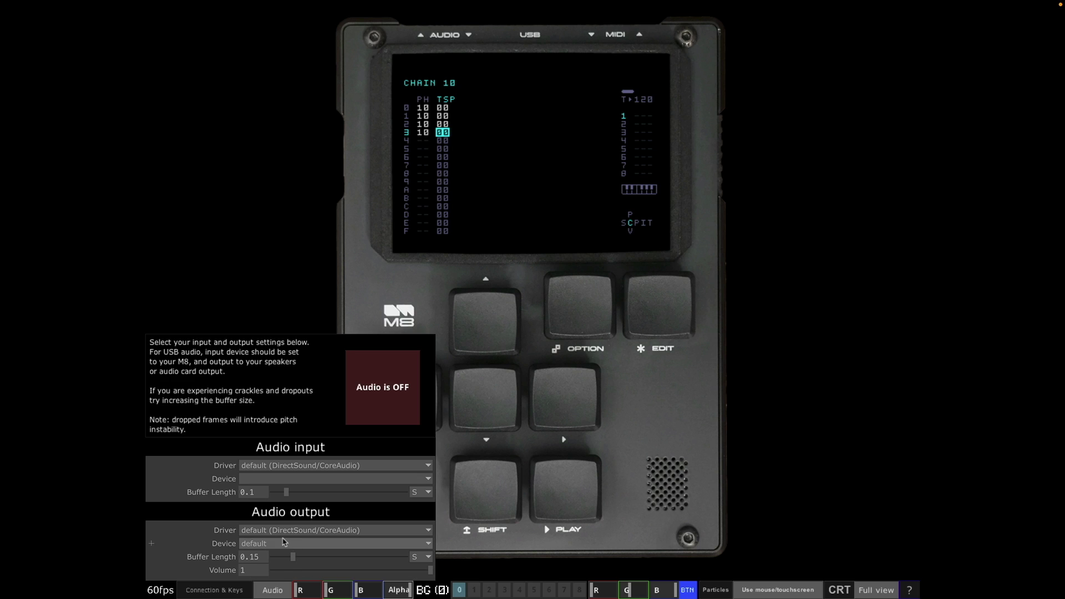
{"action": "left_click", "coordinate": [266, 591]}
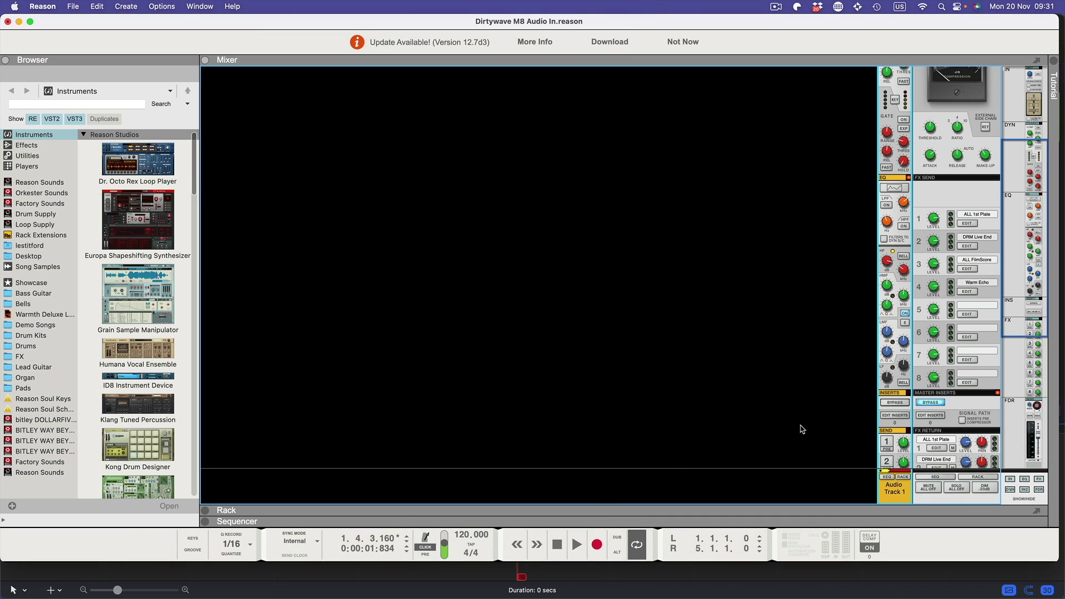
Scroll through Audio Track 1's channel strip and show its curve in the Spectrum EQ window.
{"action": "scroll", "coordinate": [953, 320], "scroll_direction": "down", "scroll_amount": 5}
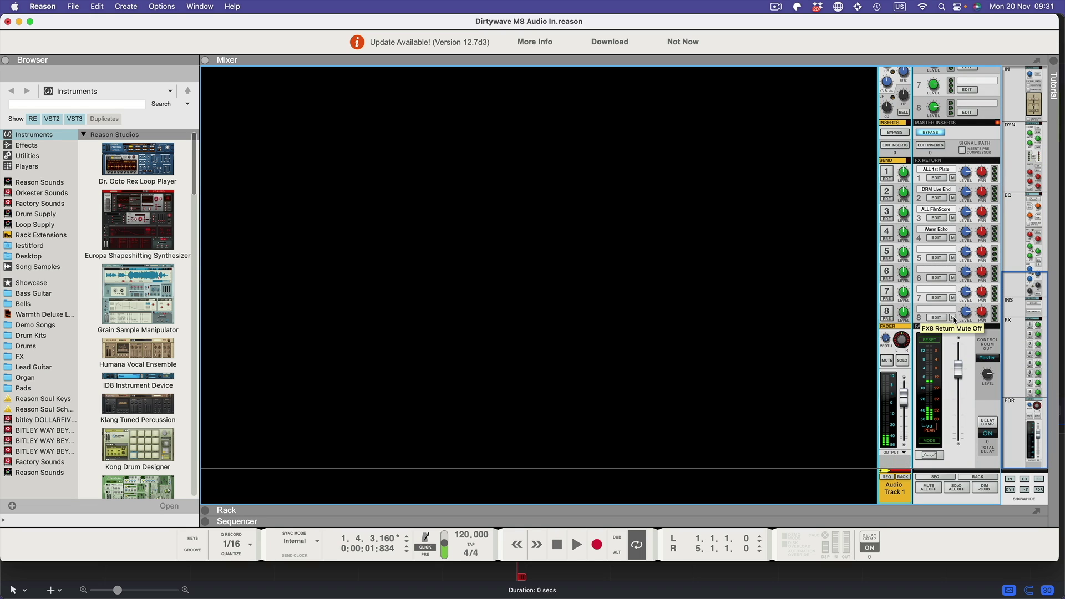
{"action": "scroll", "coordinate": [953, 320], "scroll_direction": "up", "scroll_amount": 2}
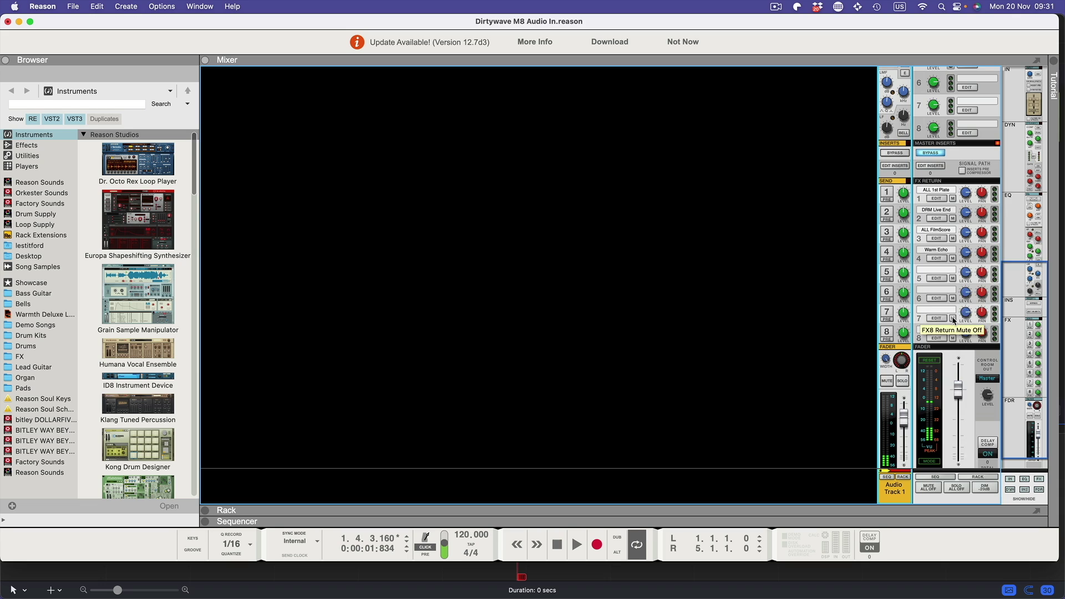
{"action": "scroll", "coordinate": [952, 316], "scroll_direction": "up", "scroll_amount": 3}
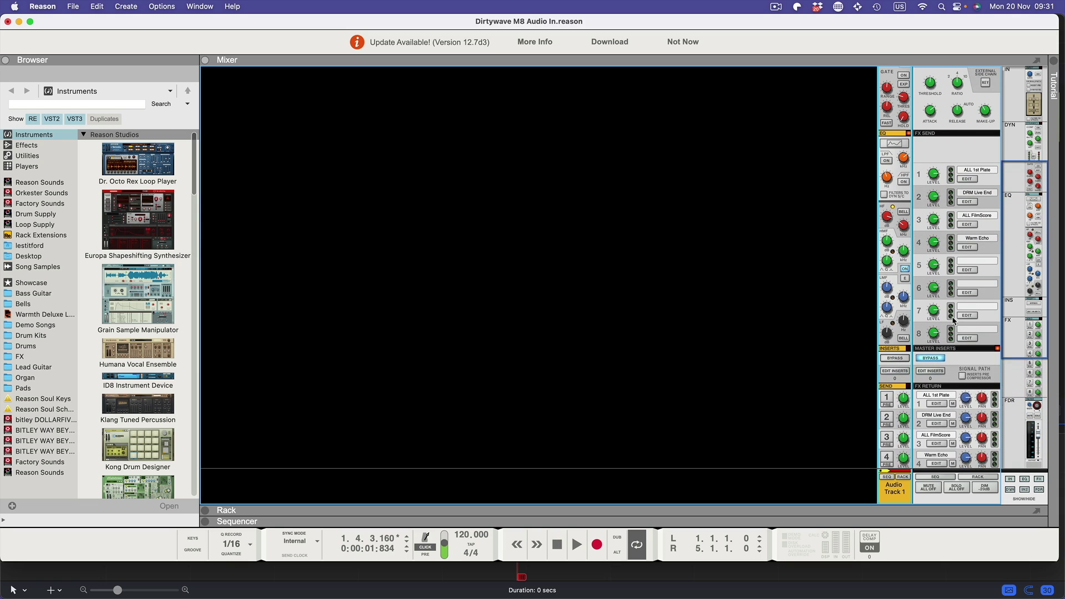
{"action": "left_click", "coordinate": [899, 190]}
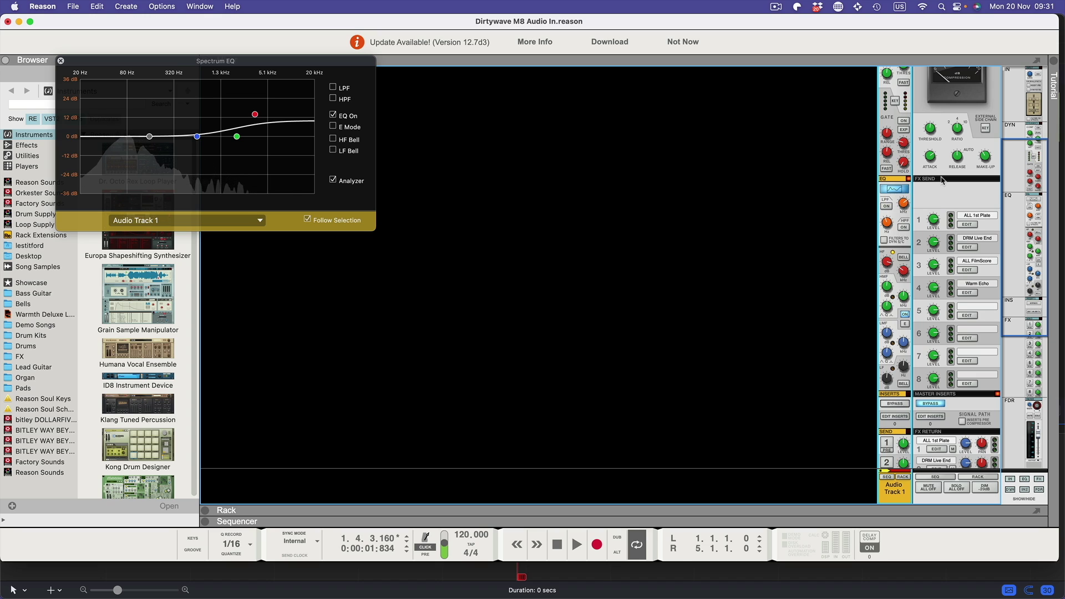
{"action": "scroll", "coordinate": [942, 185], "scroll_direction": "up", "scroll_amount": 1}
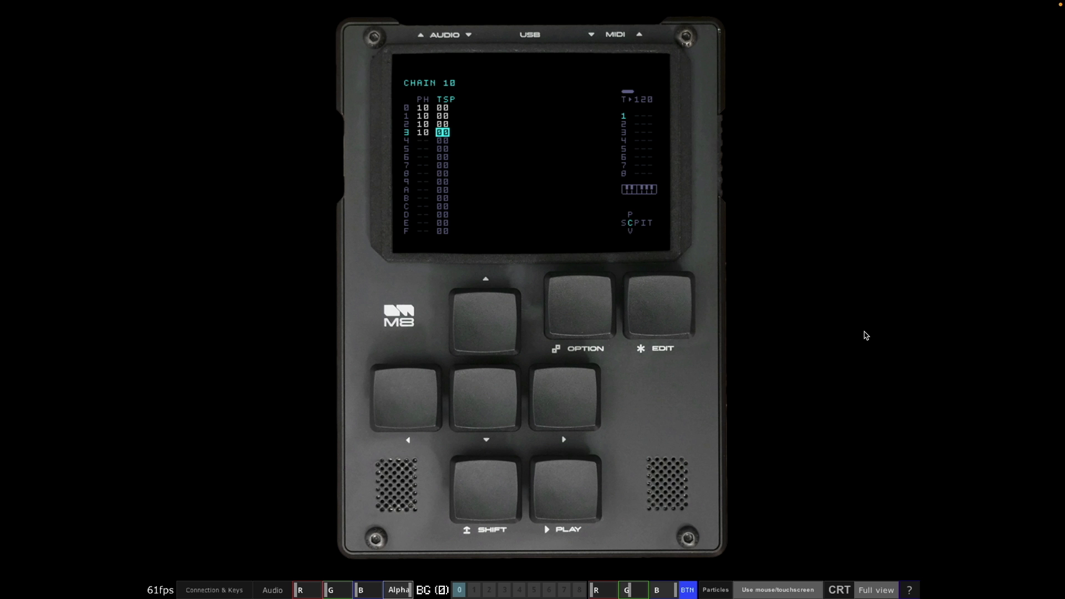
Open the MIXER screen with output volume E0, start playback, and enlarge the emulator to full view.
{"action": "key", "text": "shift+Down"}
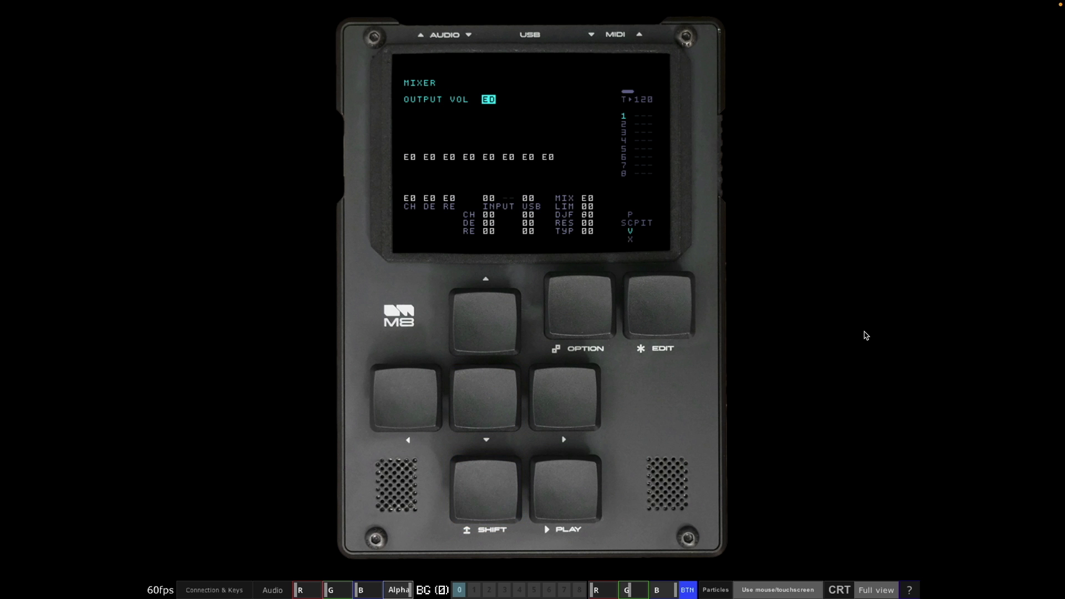
{"action": "key", "text": "space"}
{"action": "key", "text": "space"}
{"action": "left_click", "coordinate": [870, 592]}
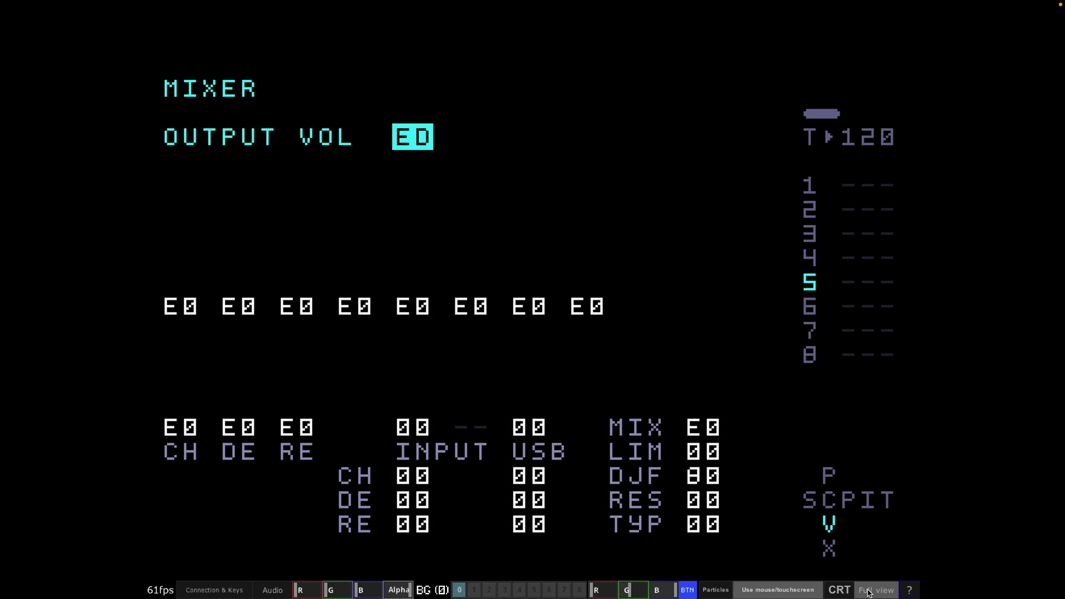